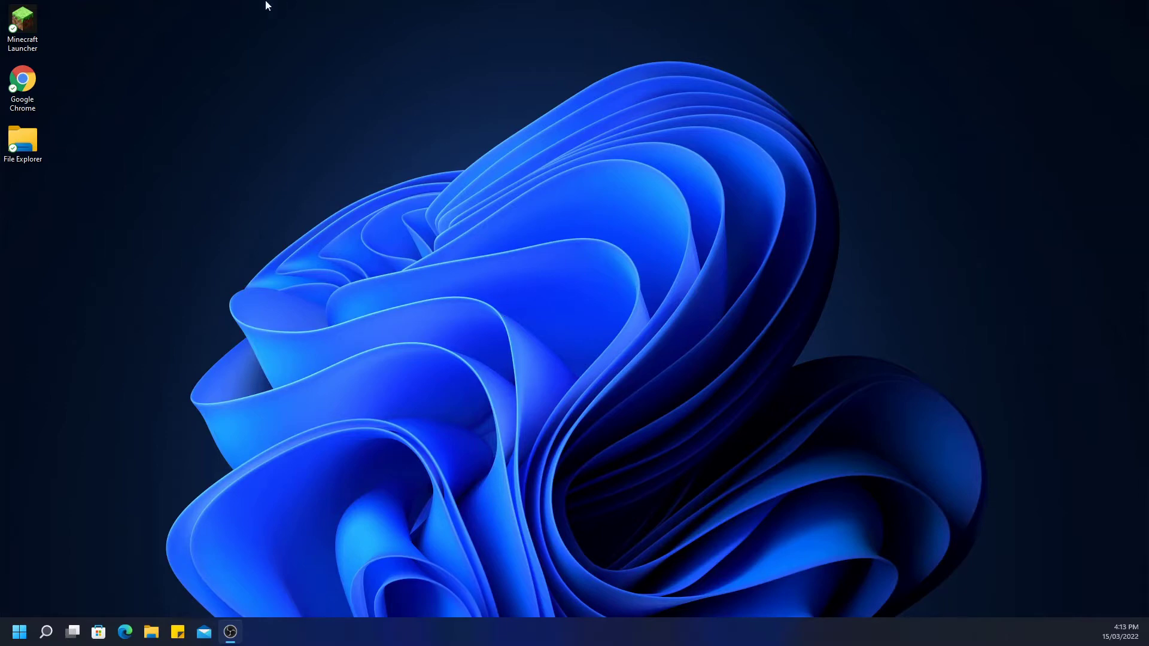
Step: Move the Minecraft Launcher, Chrome and File Explorer shortcuts together into the second desktop column
drag(2, 4, 82, 172)
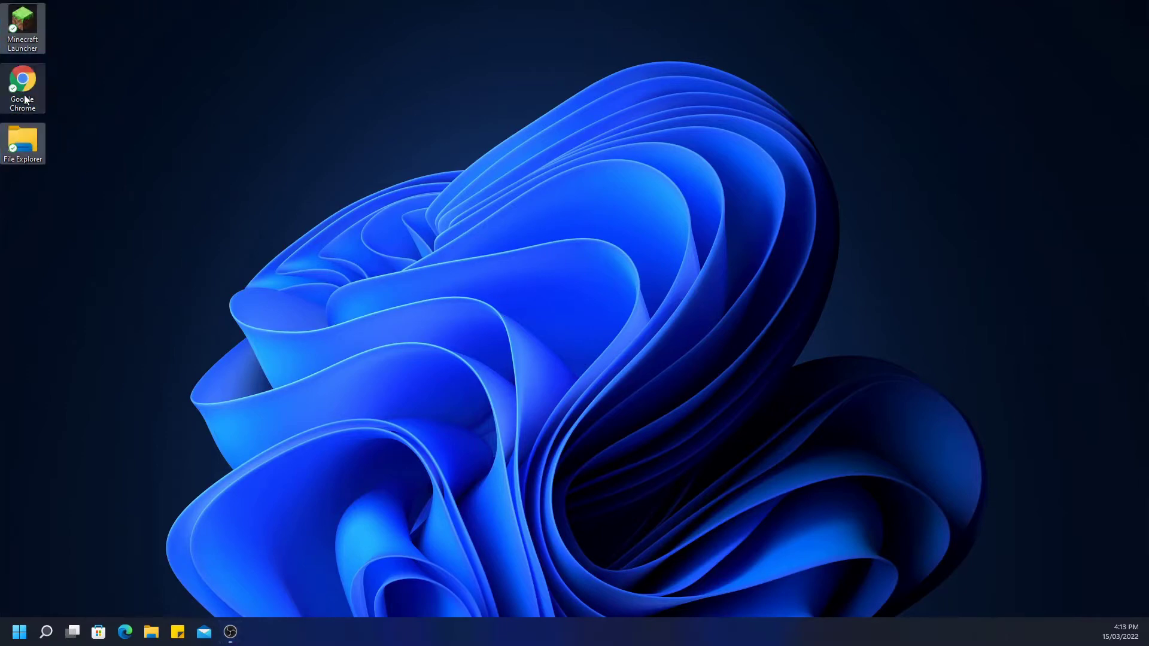
drag(30, 100, 130, 161)
click(186, 267)
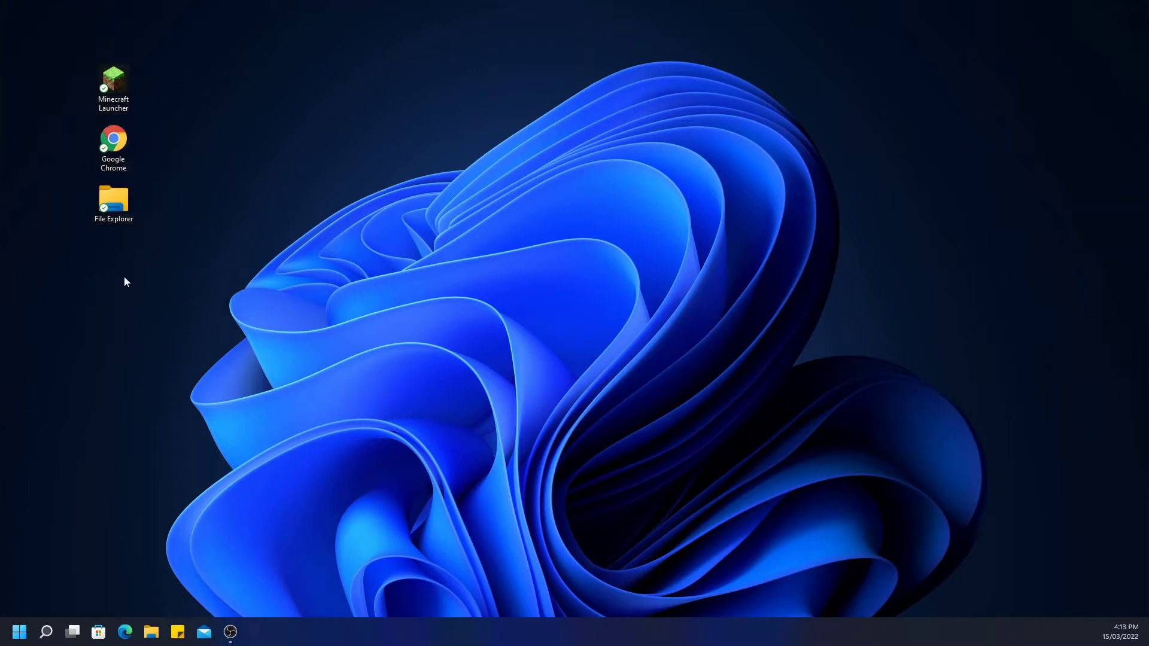
drag(124, 282, 103, 22)
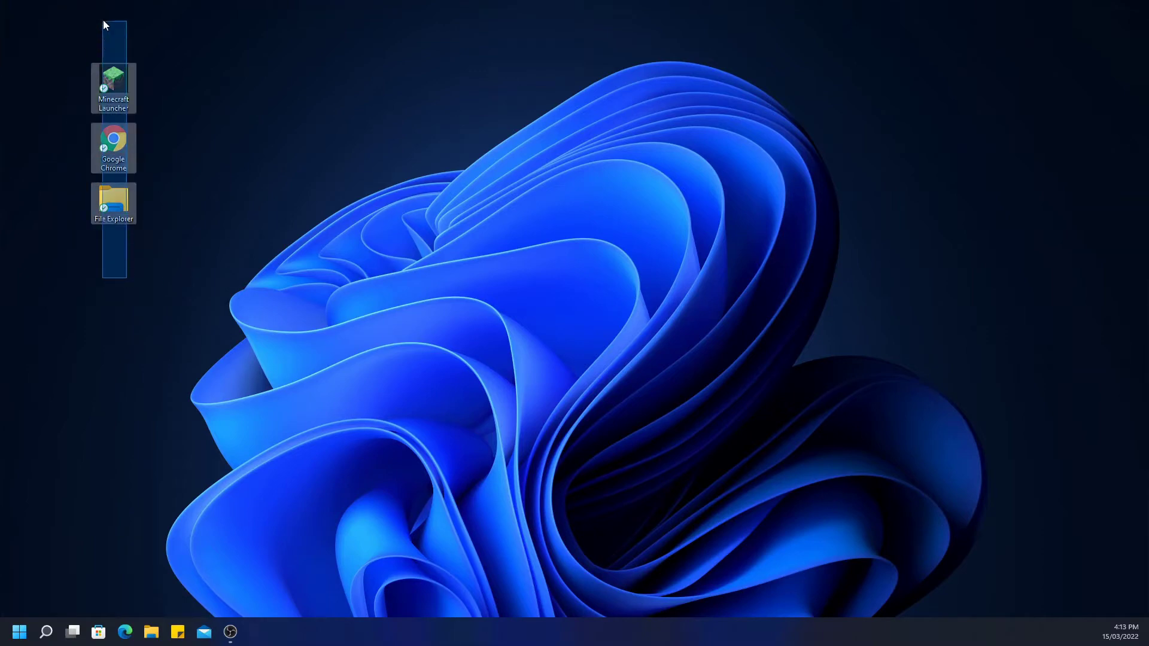
click(299, 257)
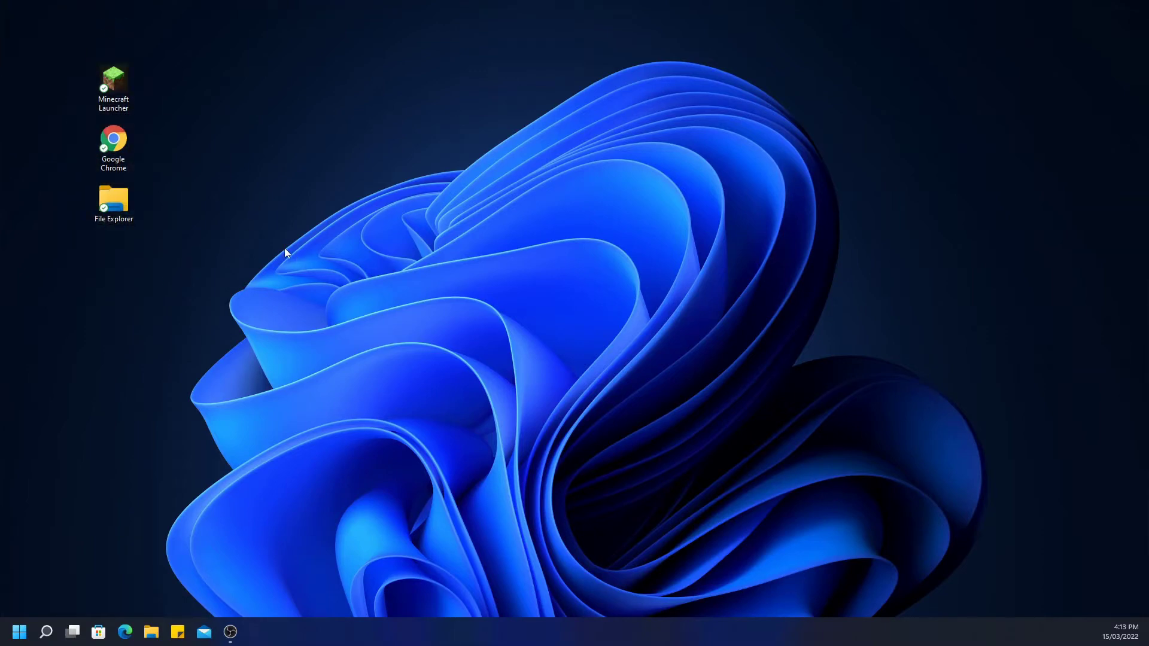
double_click(125, 151)
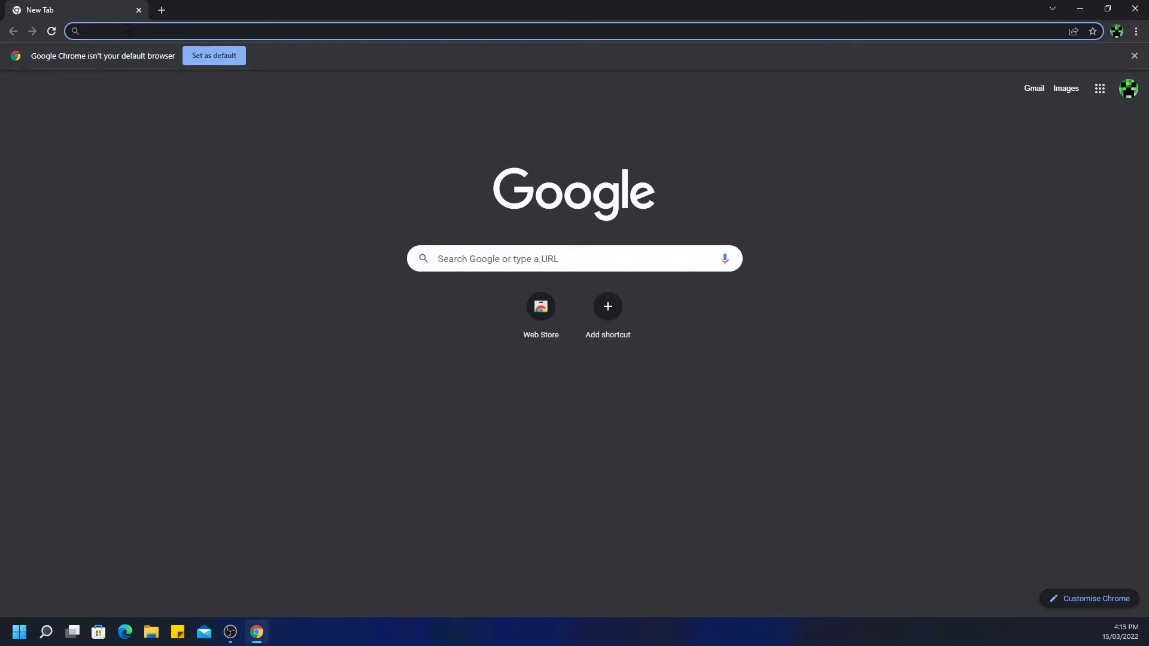
text(https://fabricmc.net/)
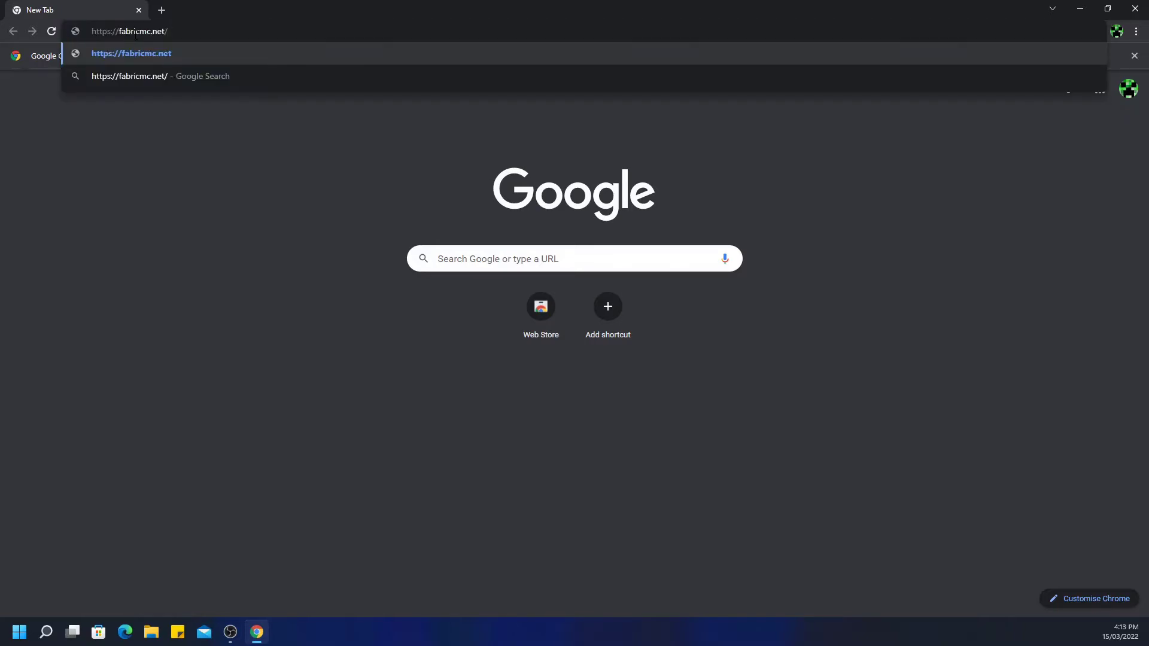
click(186, 53)
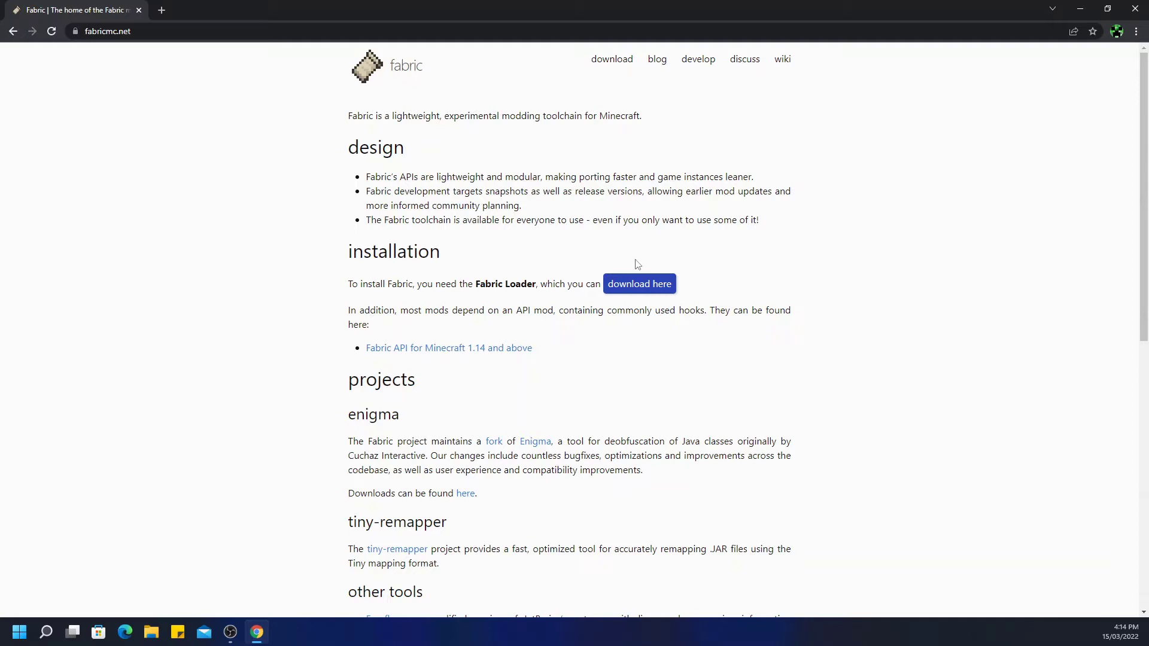
Step: Download the Fabric installer for Windows and set it to 'Open when done'
click(648, 286)
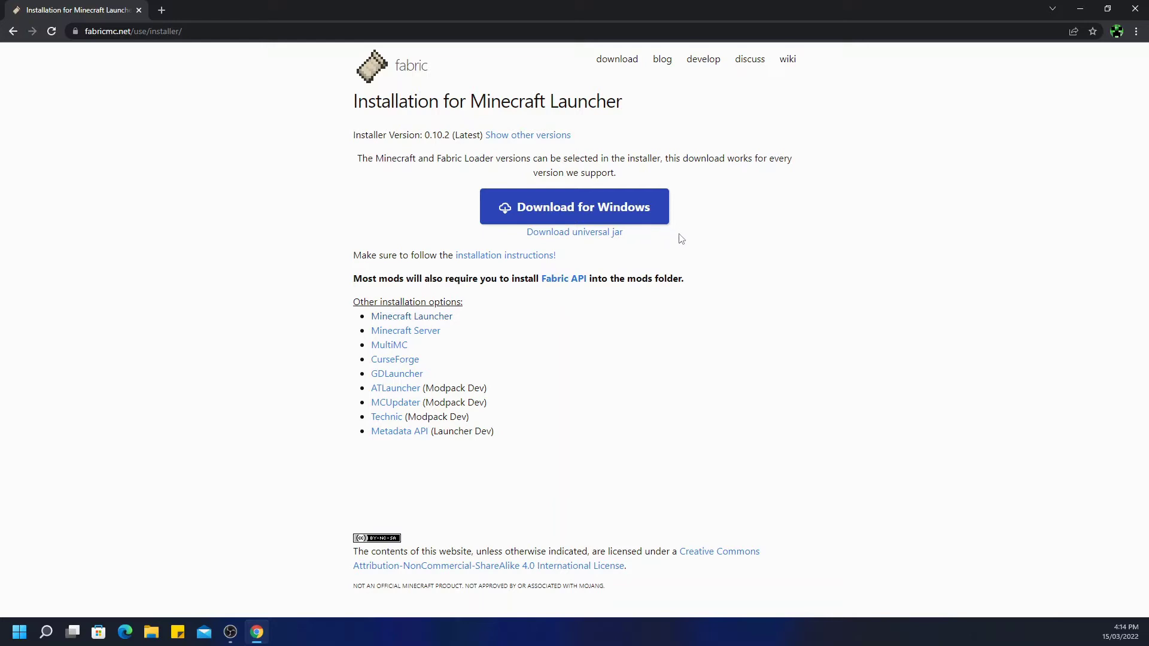
click(638, 216)
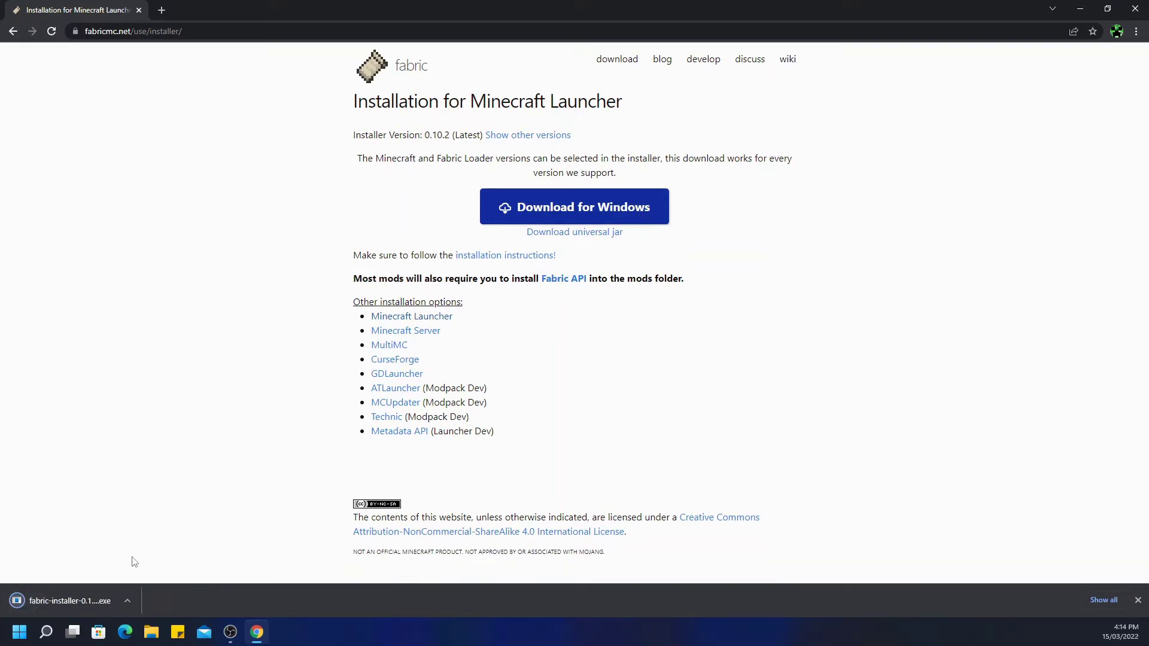
click(128, 599)
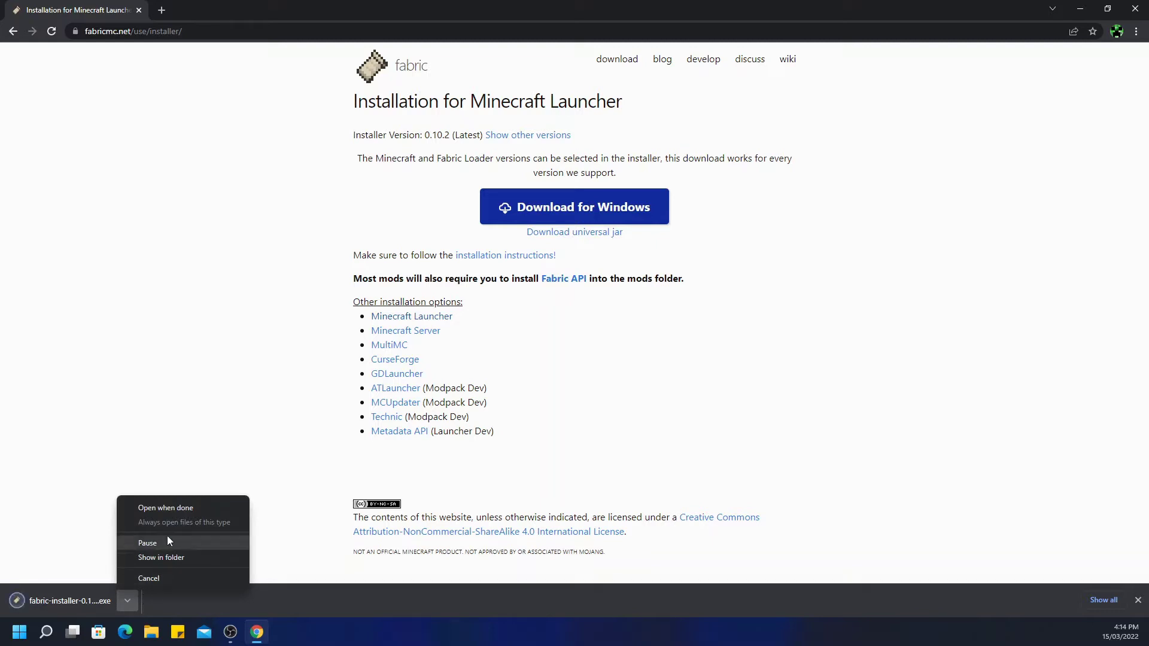
click(171, 509)
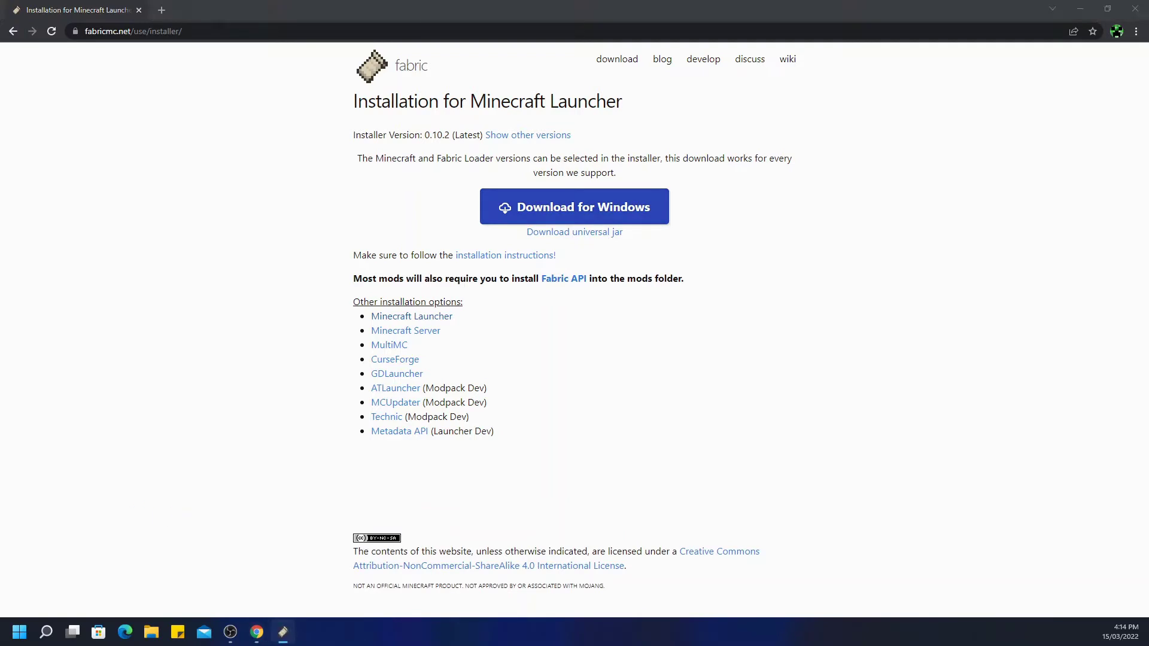
Step: Install Fabric Loader 0.13.3 for Minecraft 1.18.2, acknowledge success, and close the installer
drag(338, 244, 595, 261)
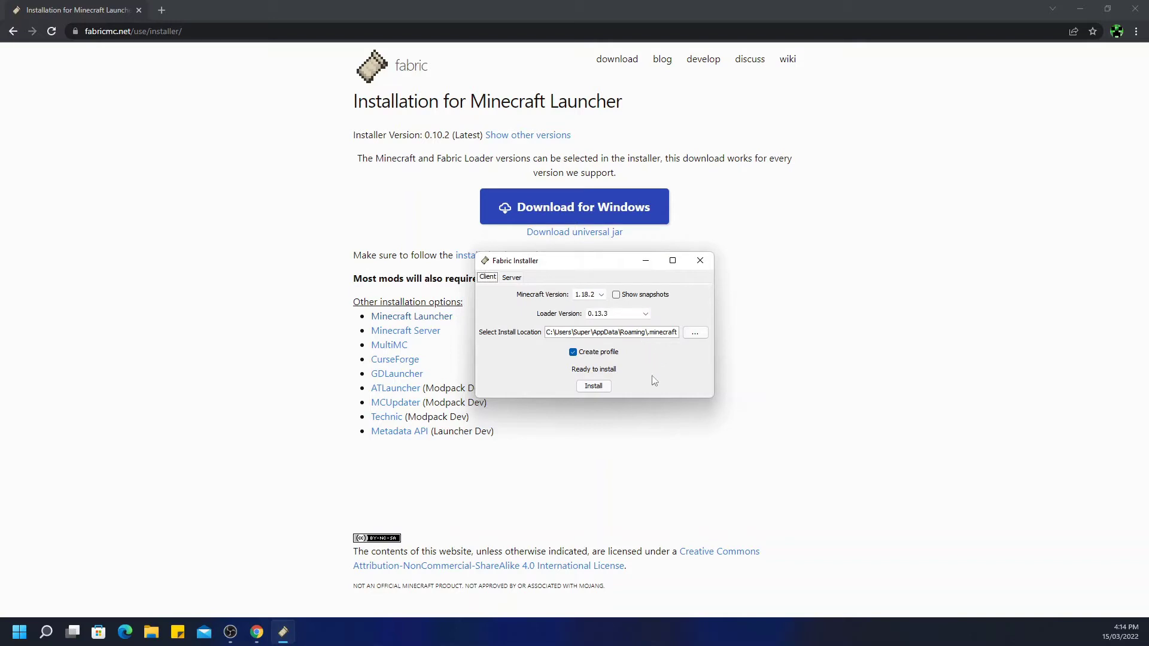
click(598, 386)
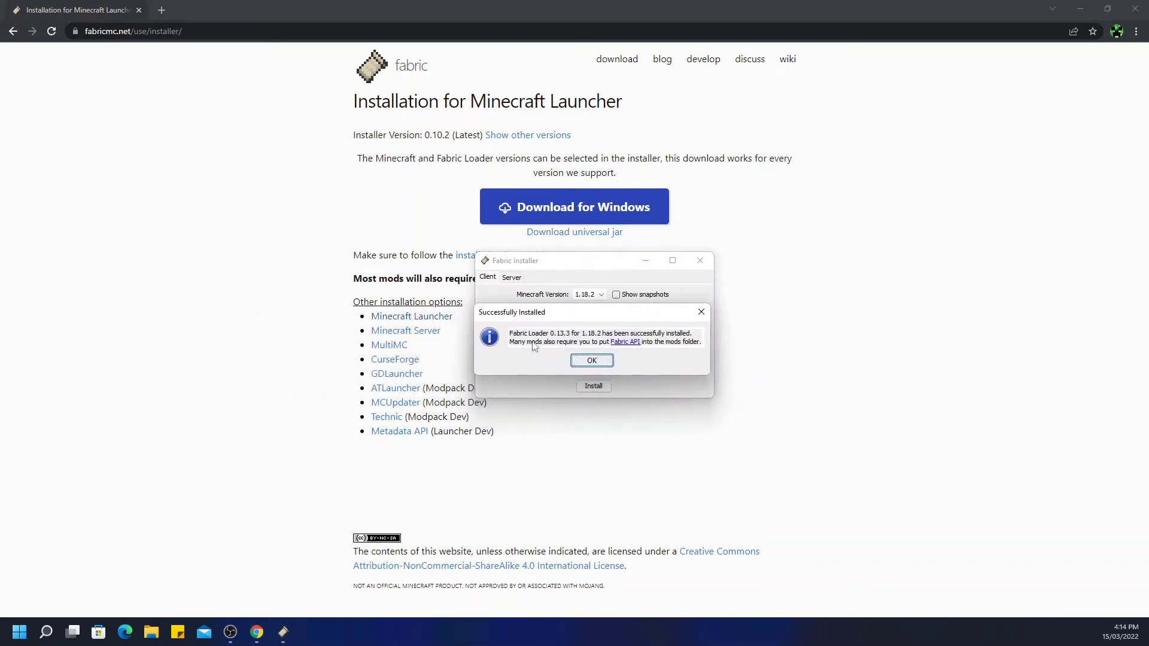
click(592, 361)
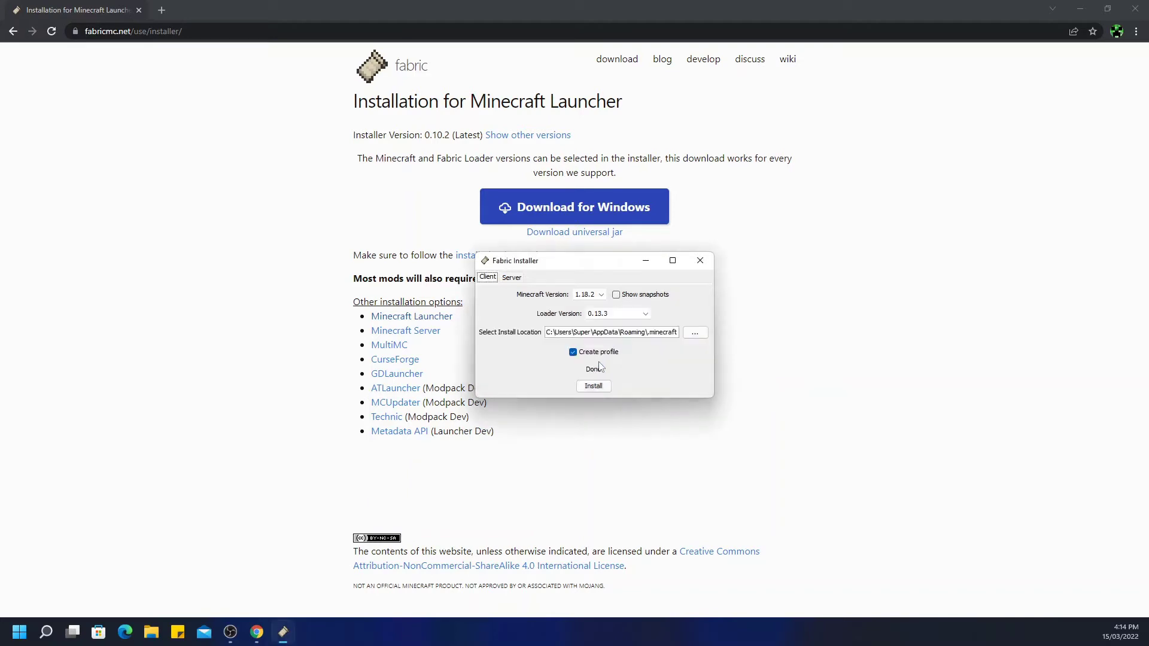
click(699, 260)
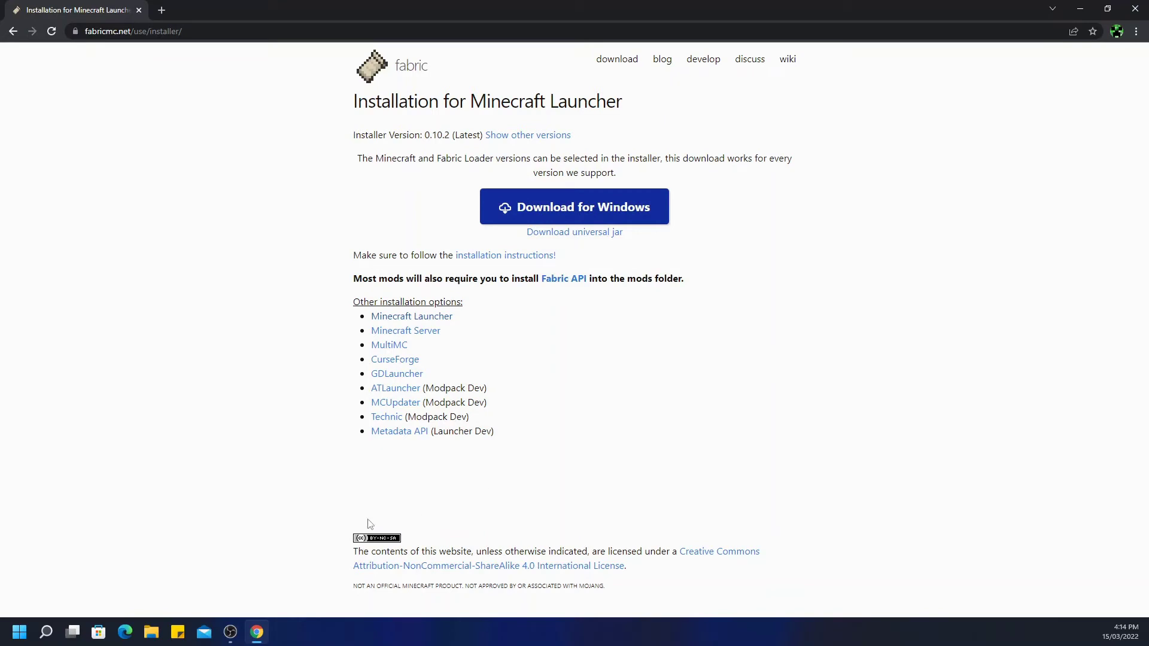
Step: Minimize Chrome and start the Minecraft Launcher, centred on screen with fabric-loader-1.18.2 selected
click(1075, 8)
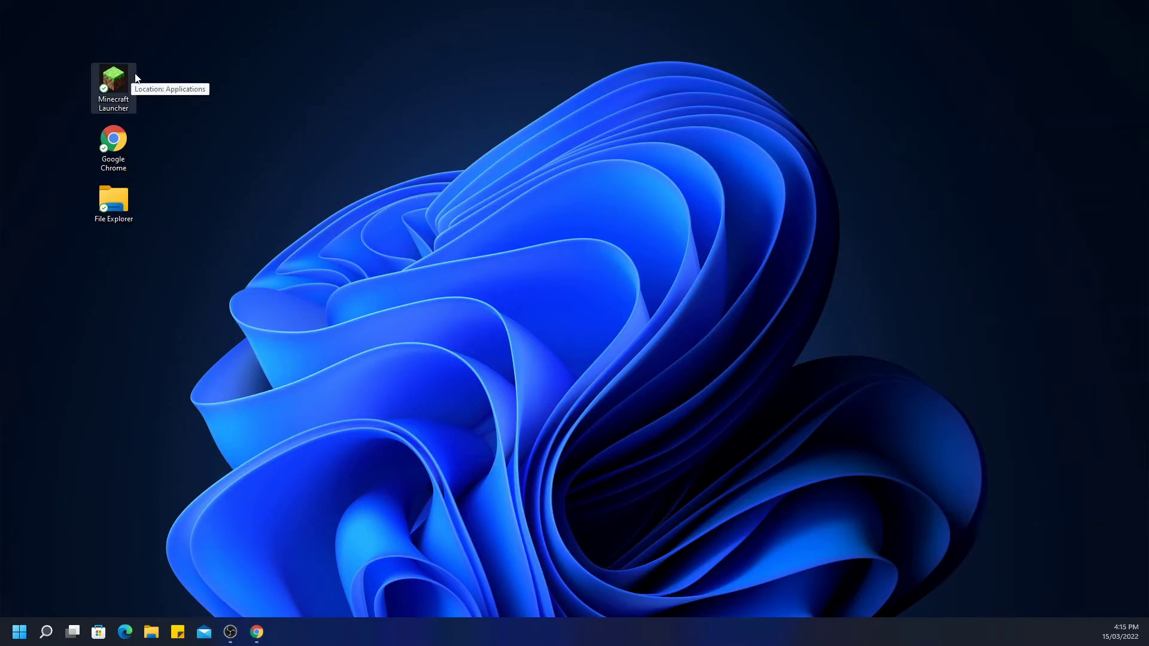
double_click(160, 97)
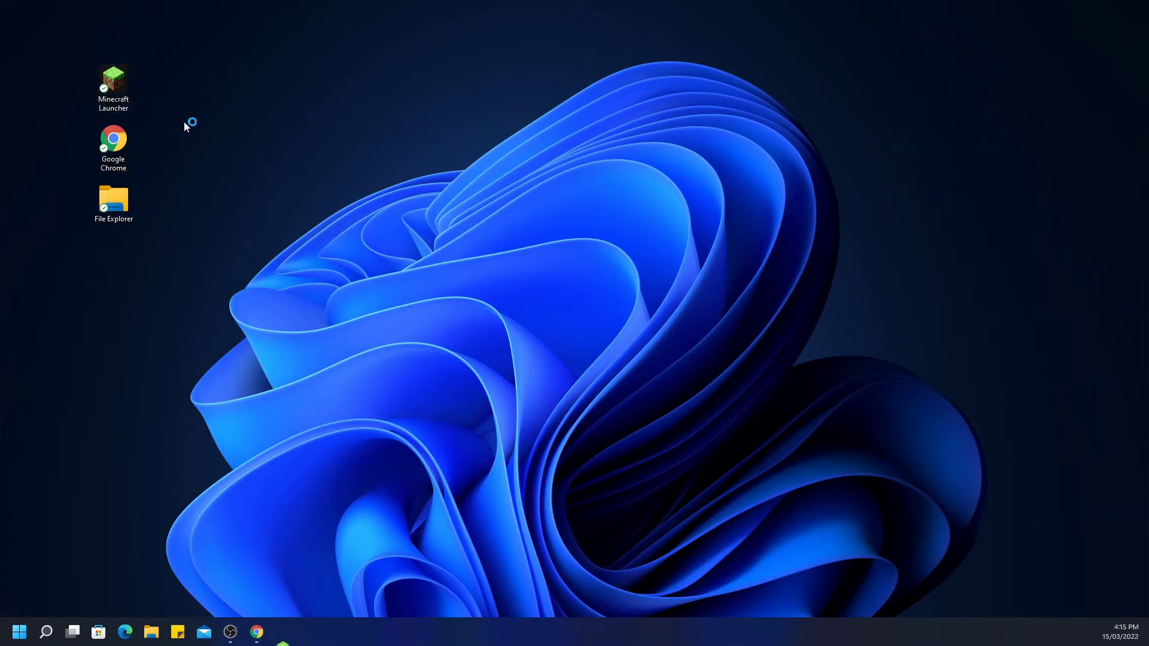
mouse_move(351, 192)
mouse_down()
mouse_move(895, 111)
mouse_move(834, 112)
mouse_up()
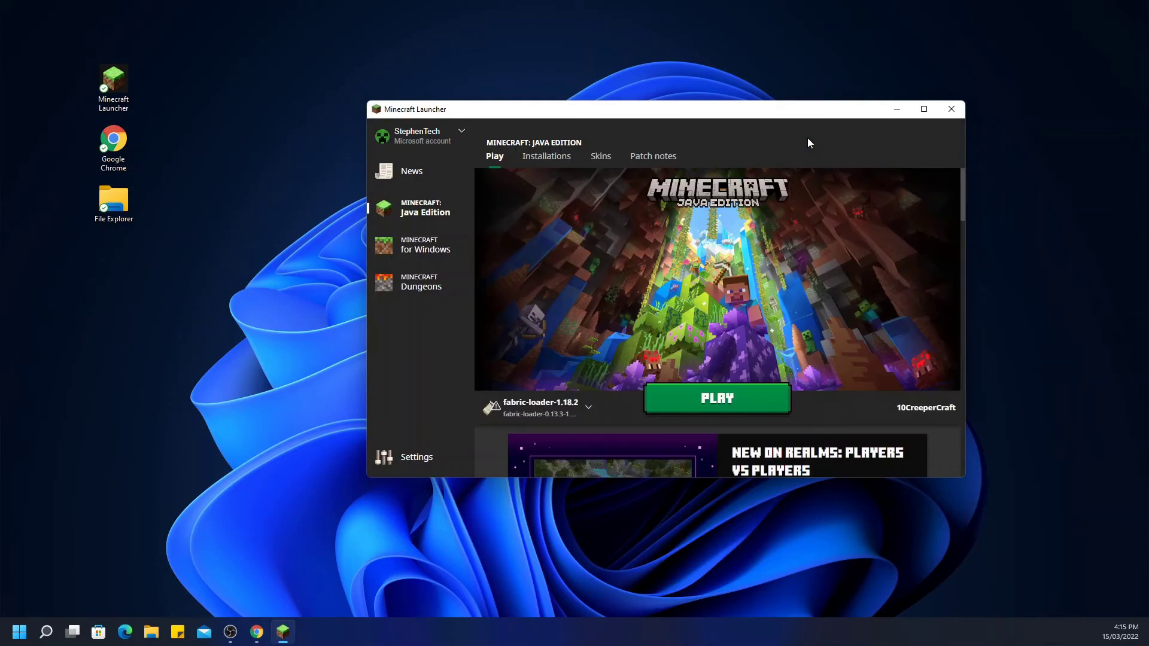
mouse_move(539, 408)
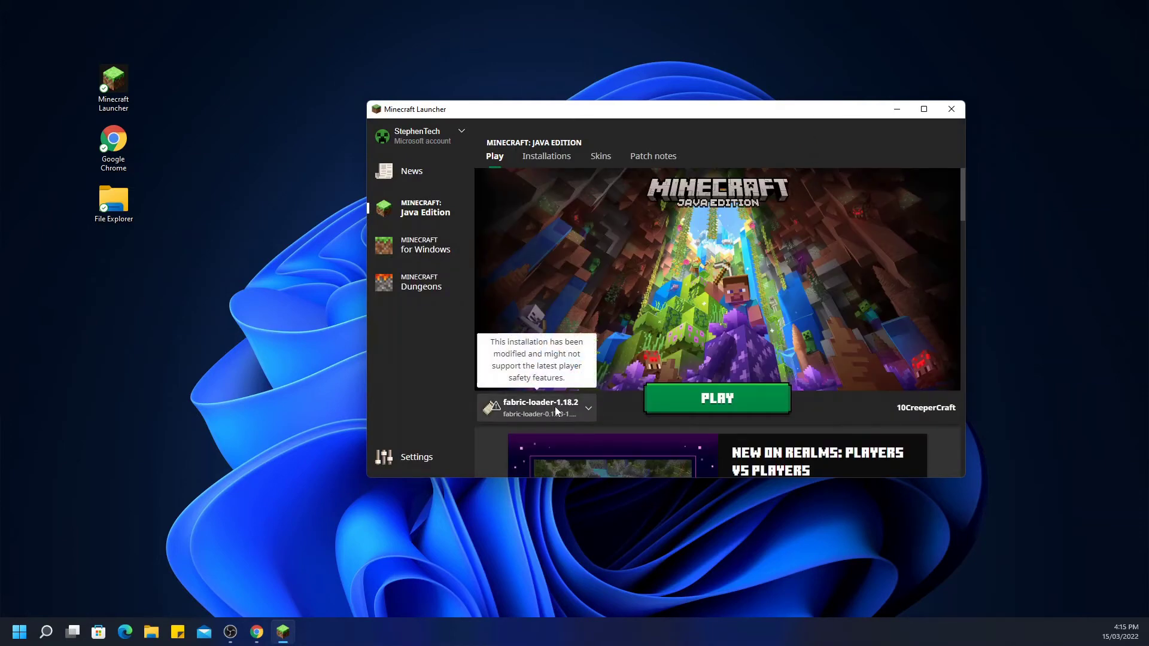
Step: Play the fabric-loader-1.18.2 installation to reach the Minecraft 1.18.2/Fabric title screen
click(692, 399)
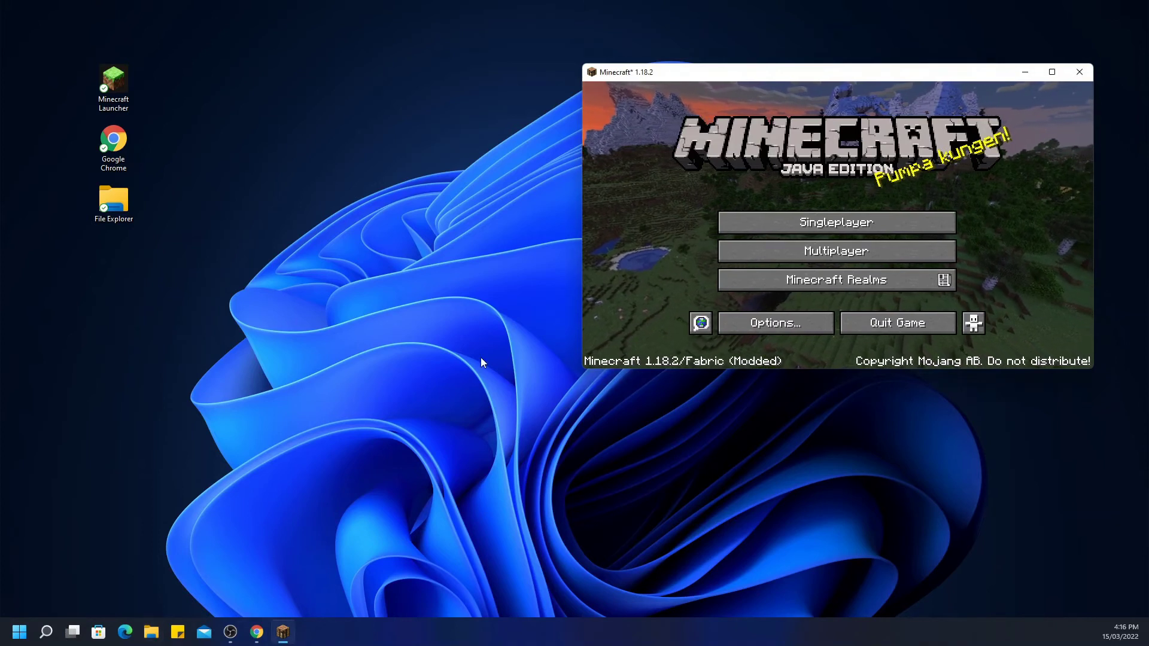
Step: Search for %appdata% to open the Roaming folder
click(47, 633)
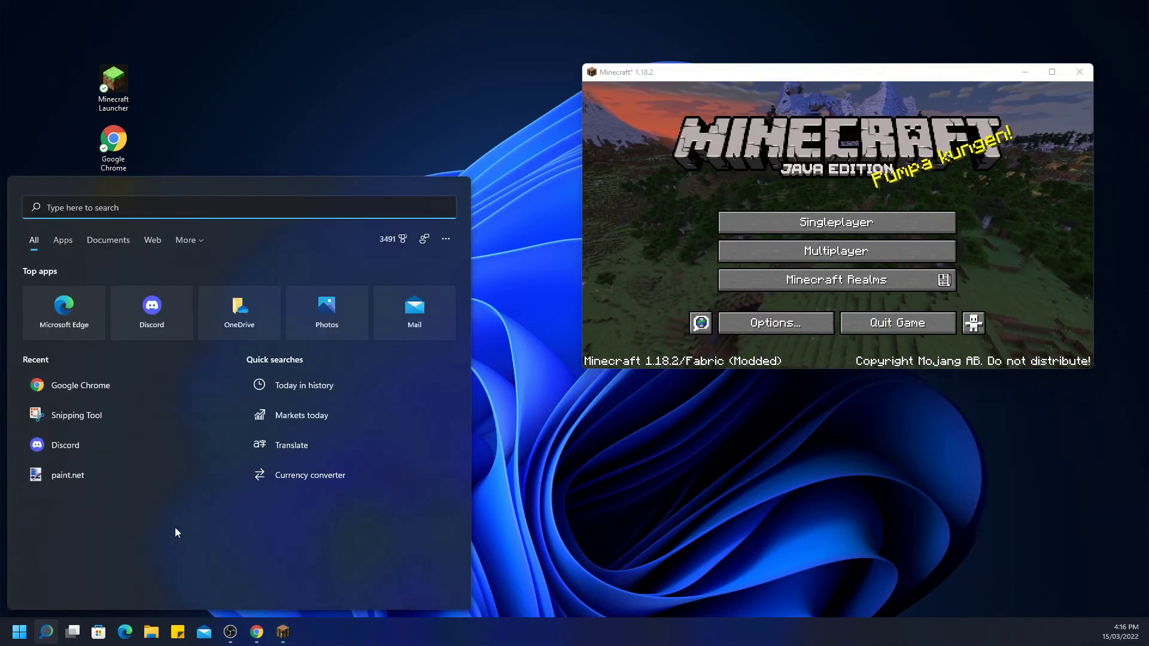
text(%appd)
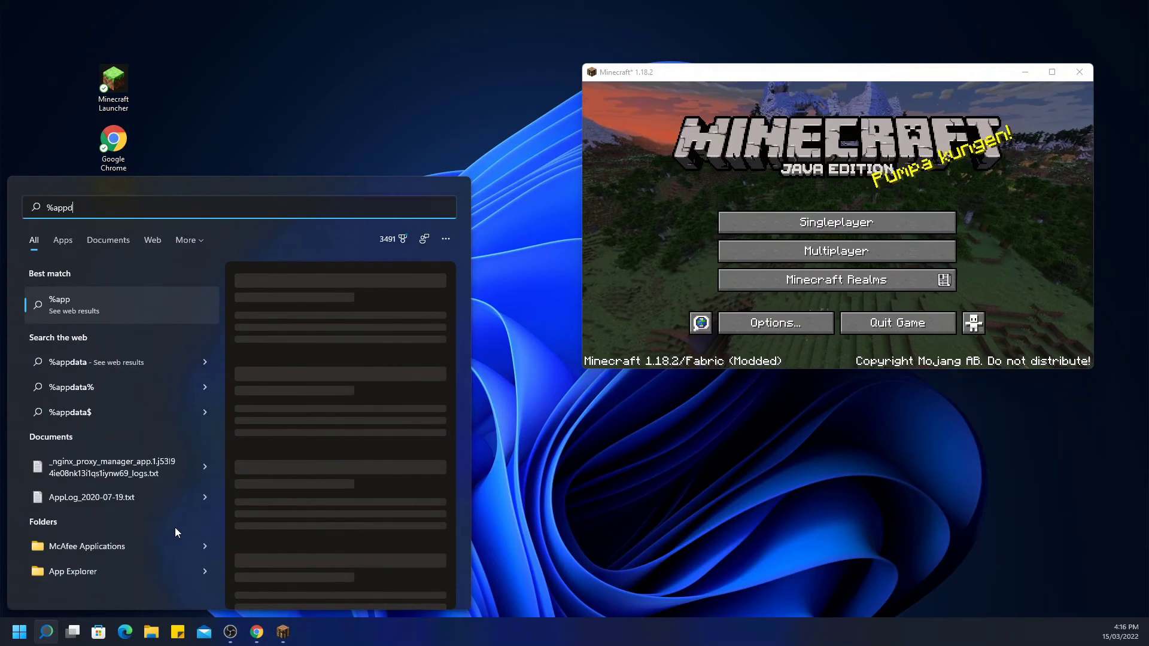
text(ata%)
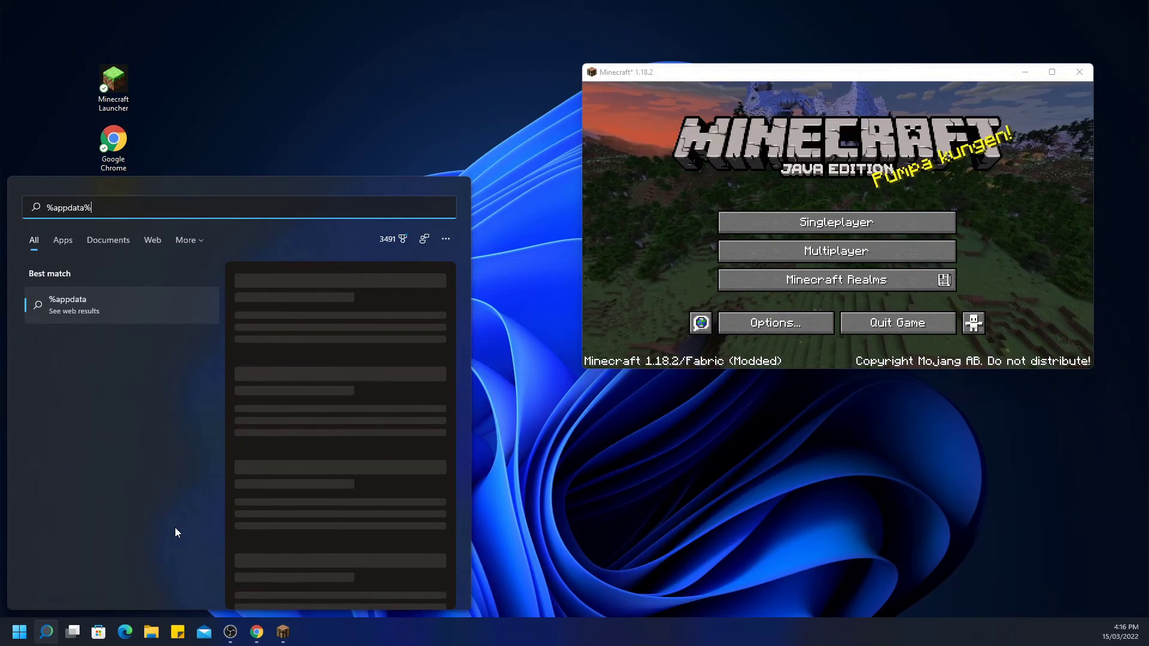
key(Return)
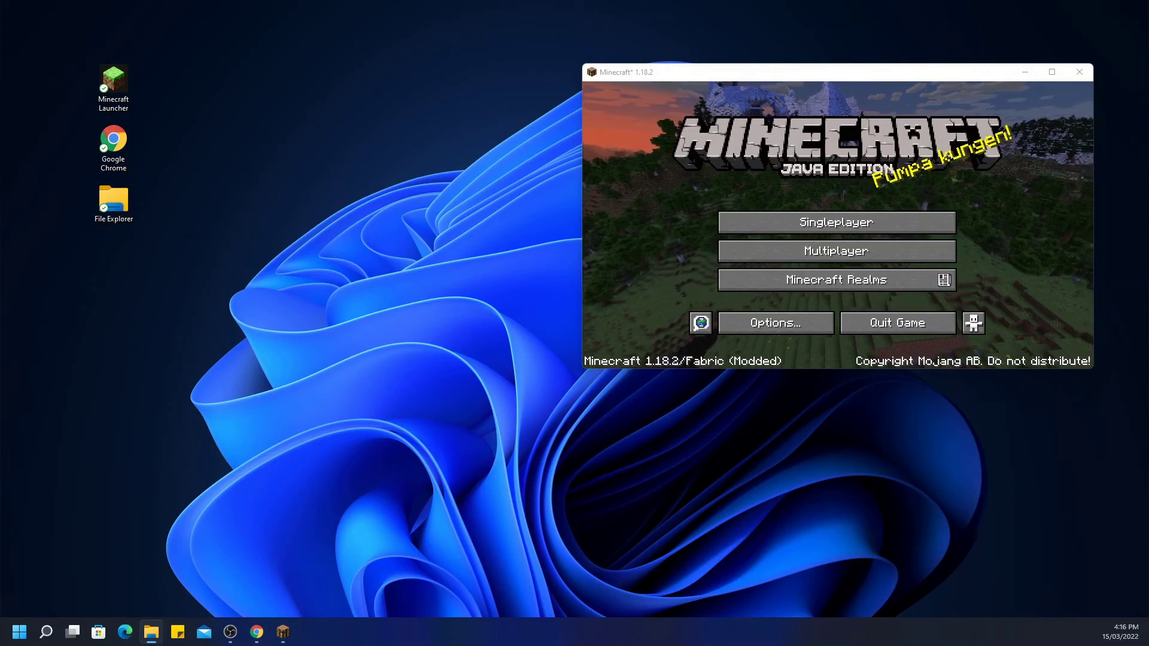
Step: Open .minecraft then its mods folder, confirming mods is empty
drag(384, 211, 641, 89)
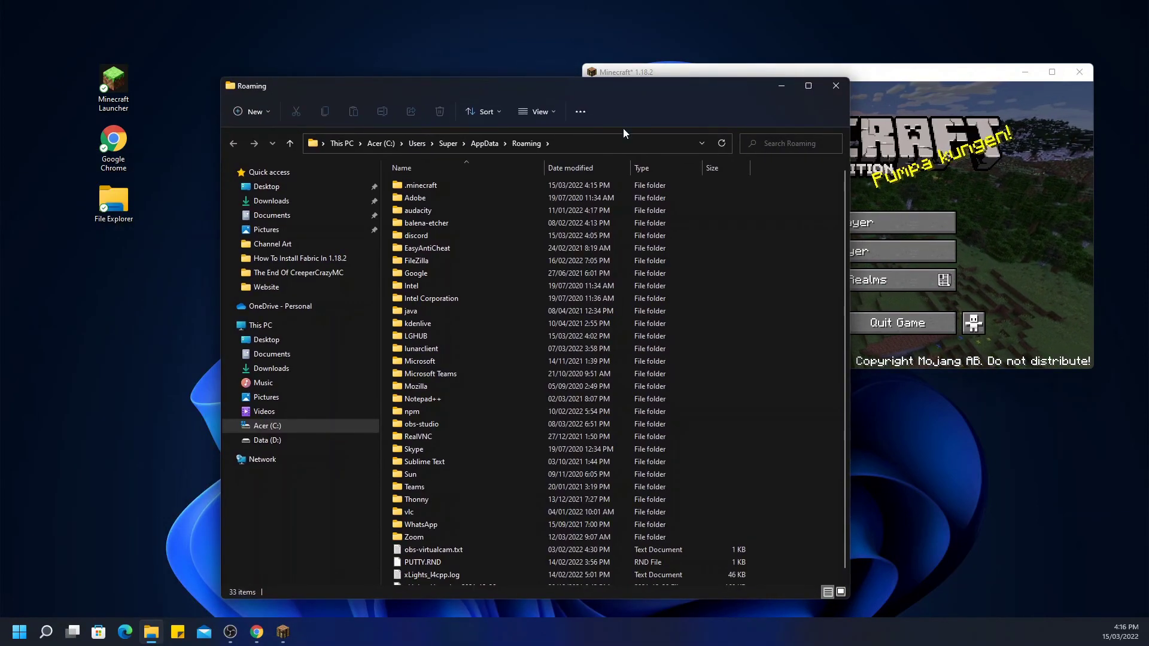
double_click(483, 186)
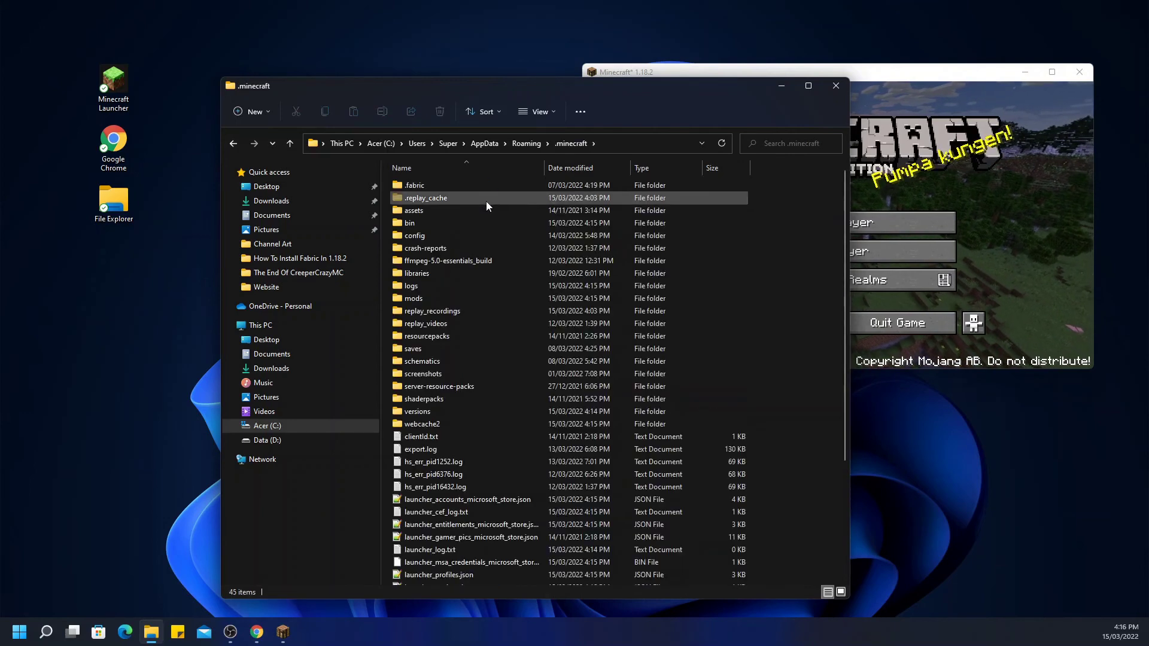
double_click(473, 298)
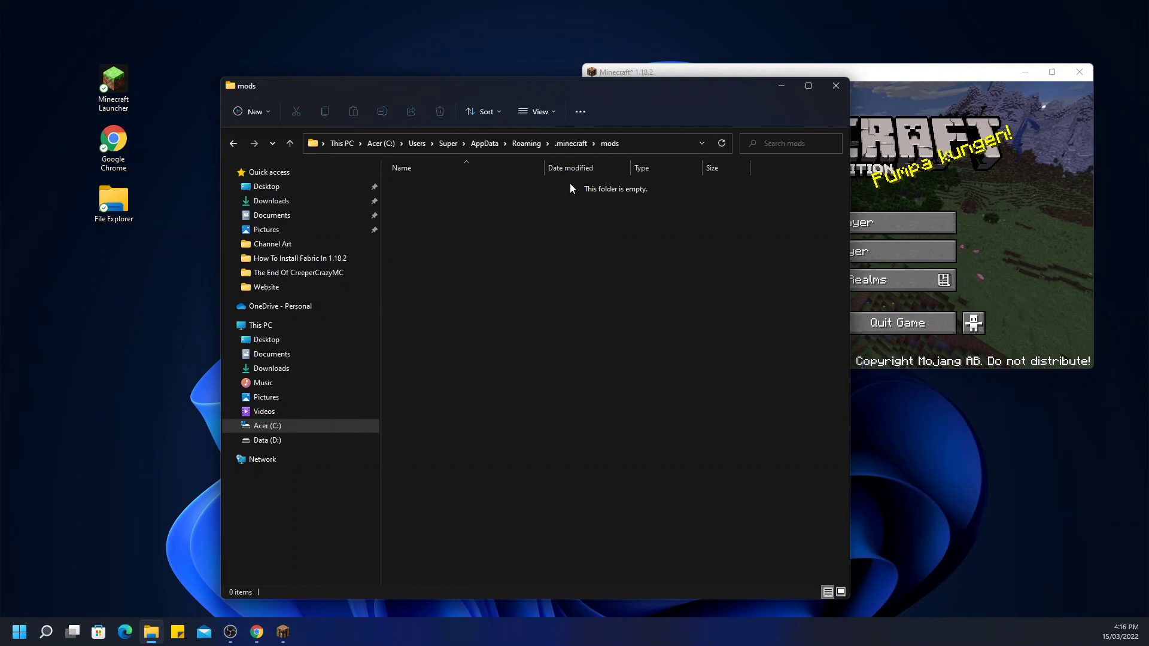
Step: Minimize the mods folder window to reveal the Fabric (Modded) title menu
click(780, 86)
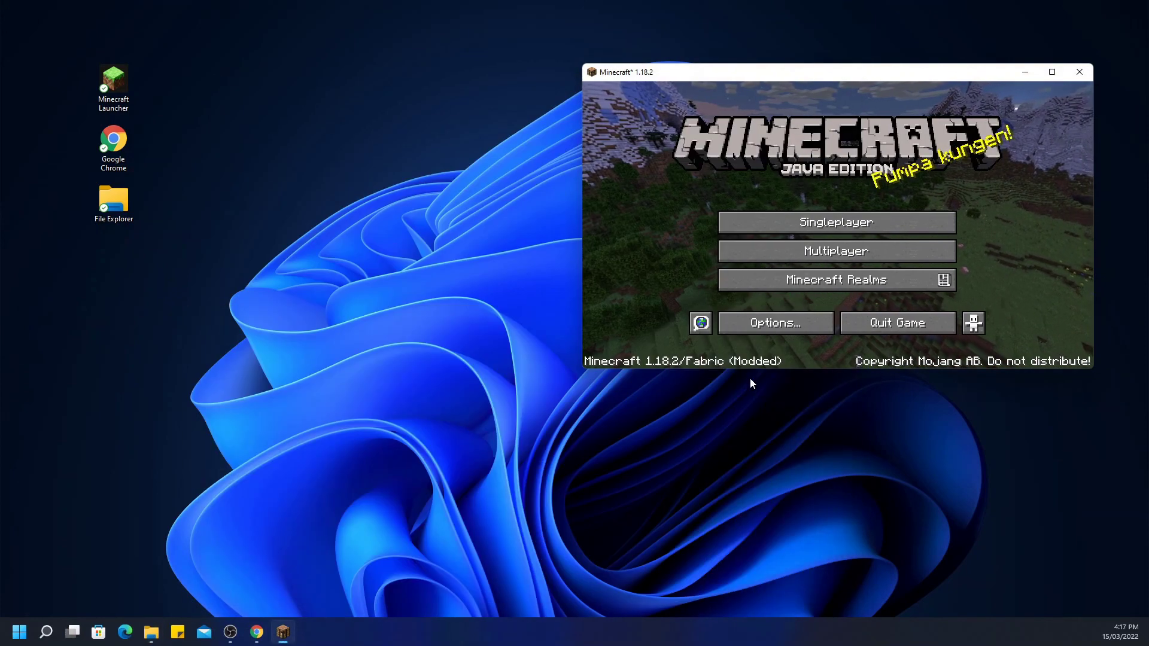